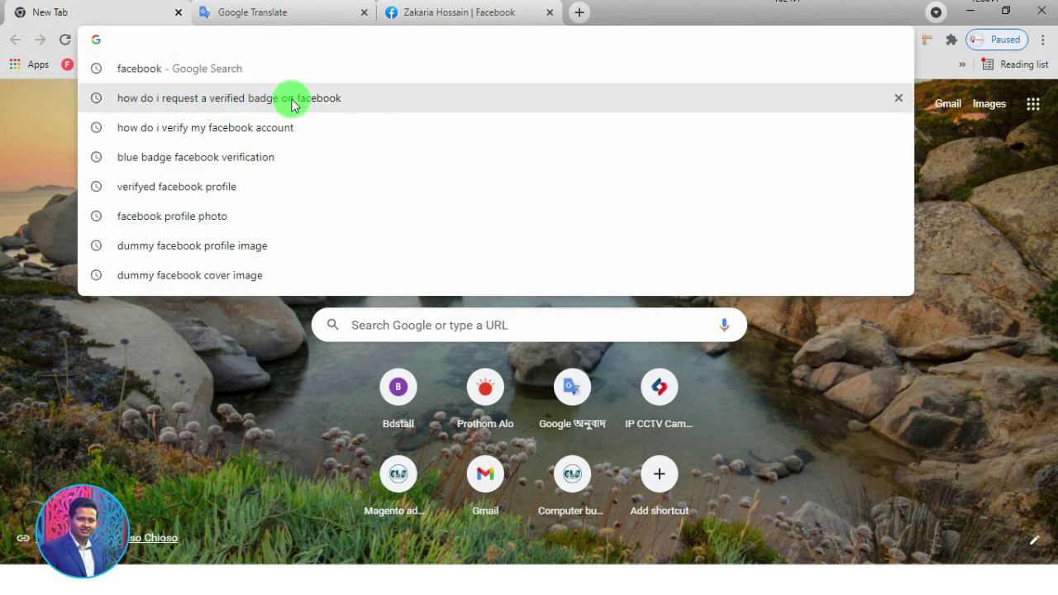
Step: Search Google for "how do i request a verified badge on facebook" and open the Facebook Help Centre article on it
click(138, 100)
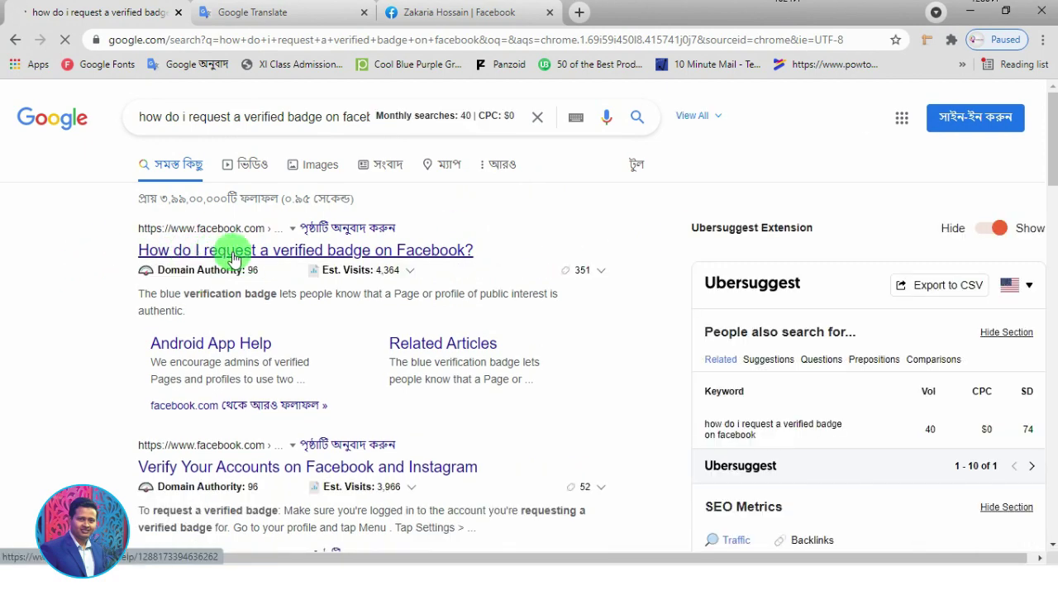
click(278, 250)
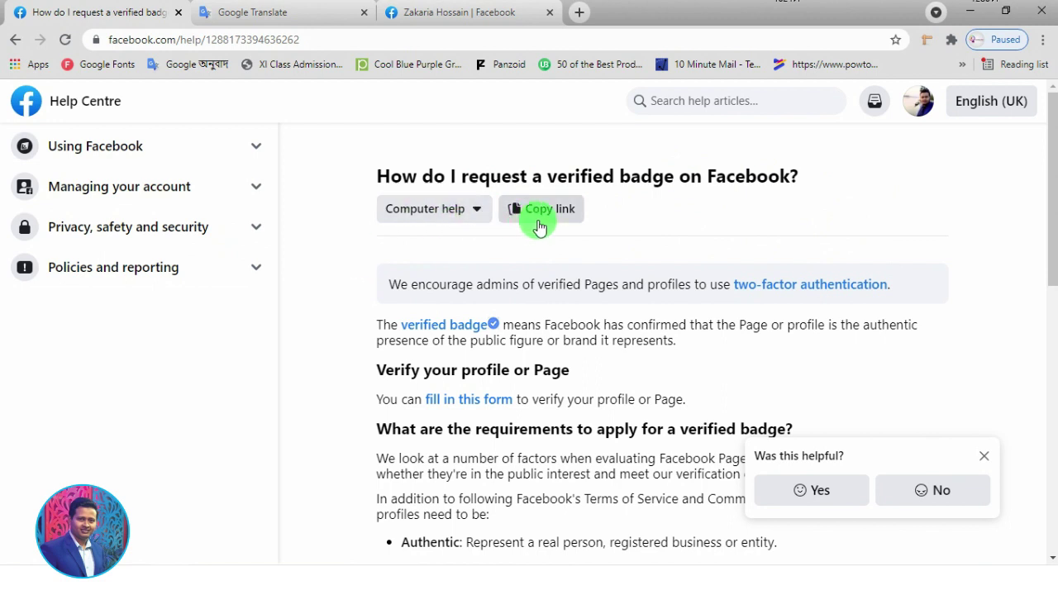
Step: Dismiss the article's feedback prompt and open the linked form for verifying a profile or Page
scroll(803, 200, down, 1)
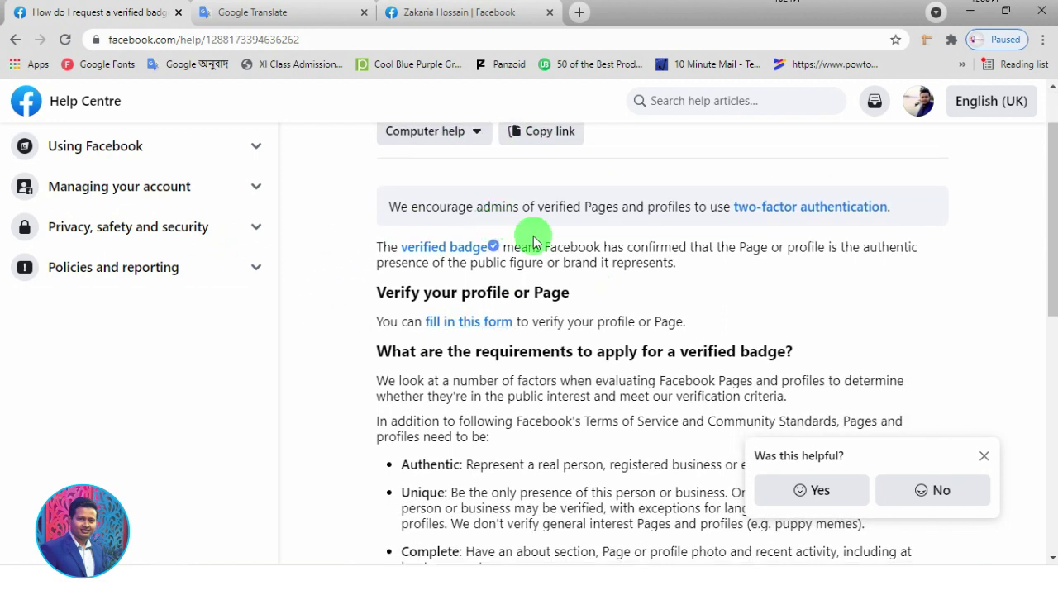
click(983, 455)
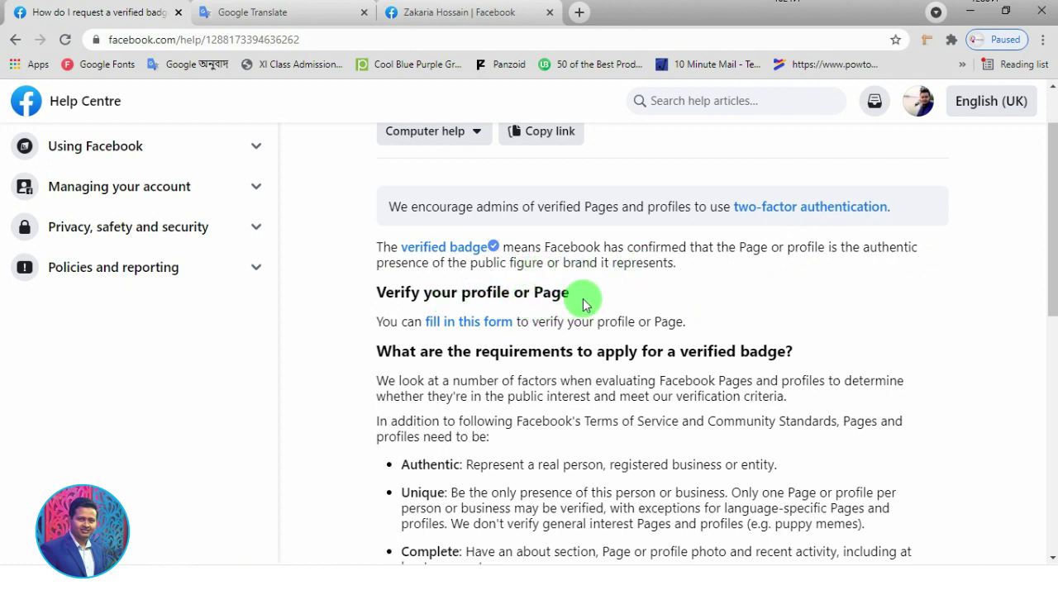
scroll(708, 276, down, 1)
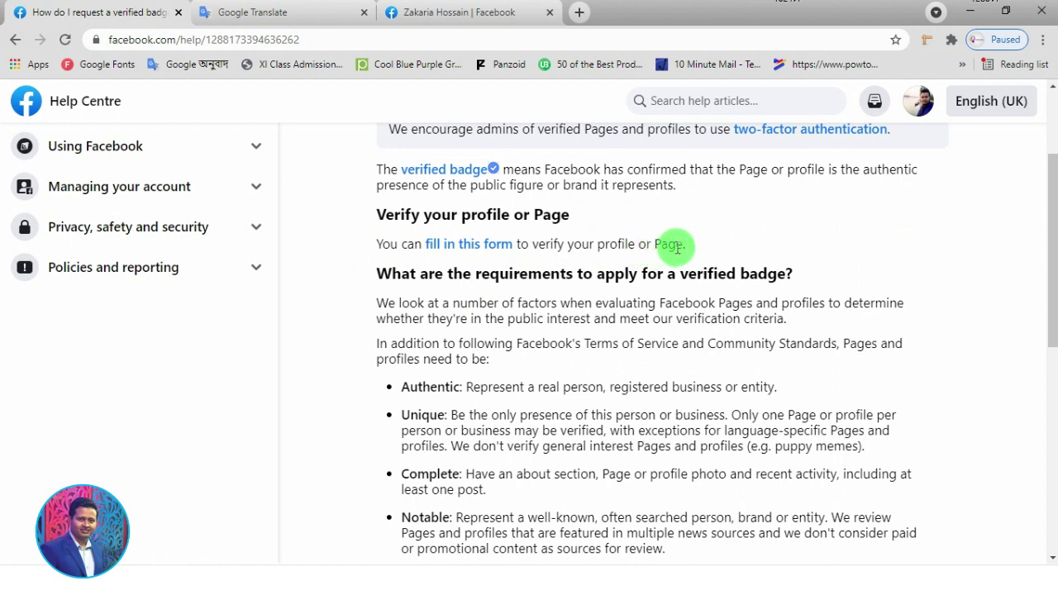
click(465, 252)
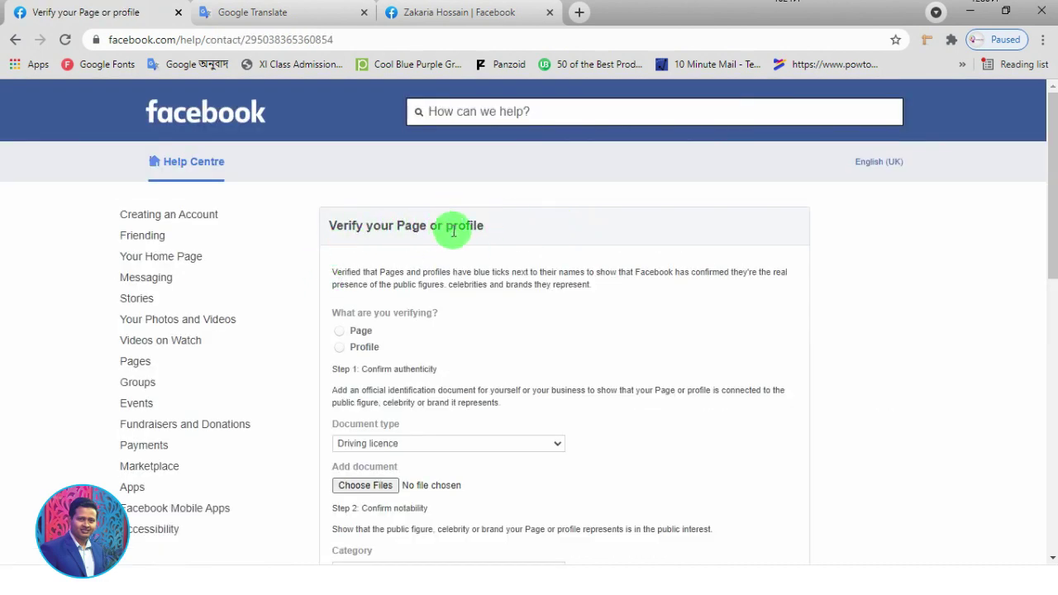
Step: Choose Profile as the item being verified in the "Verify your Page or profile" form
scroll(306, 236, down, 1)
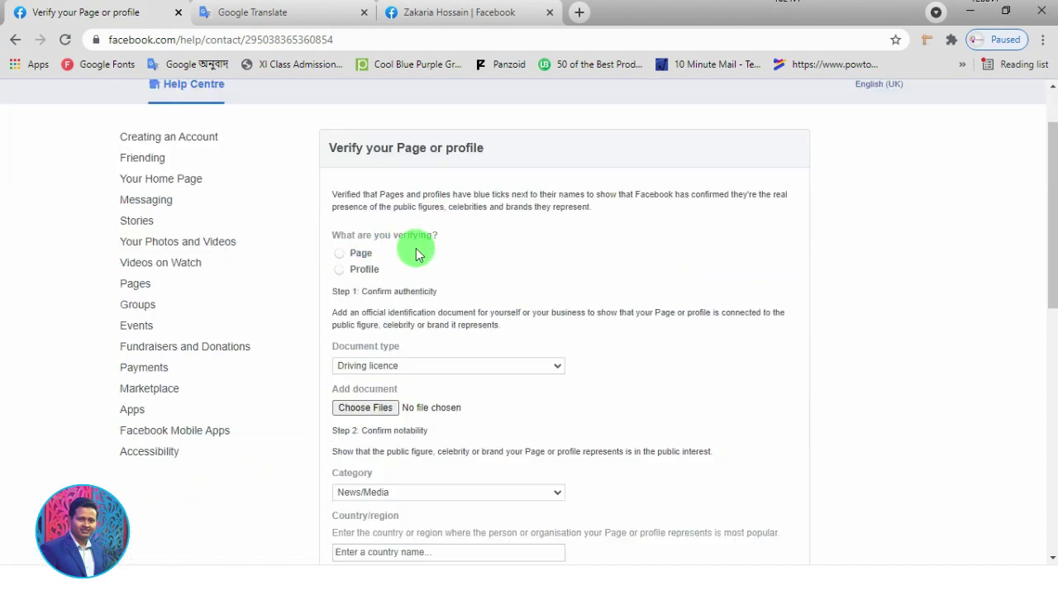
click(342, 255)
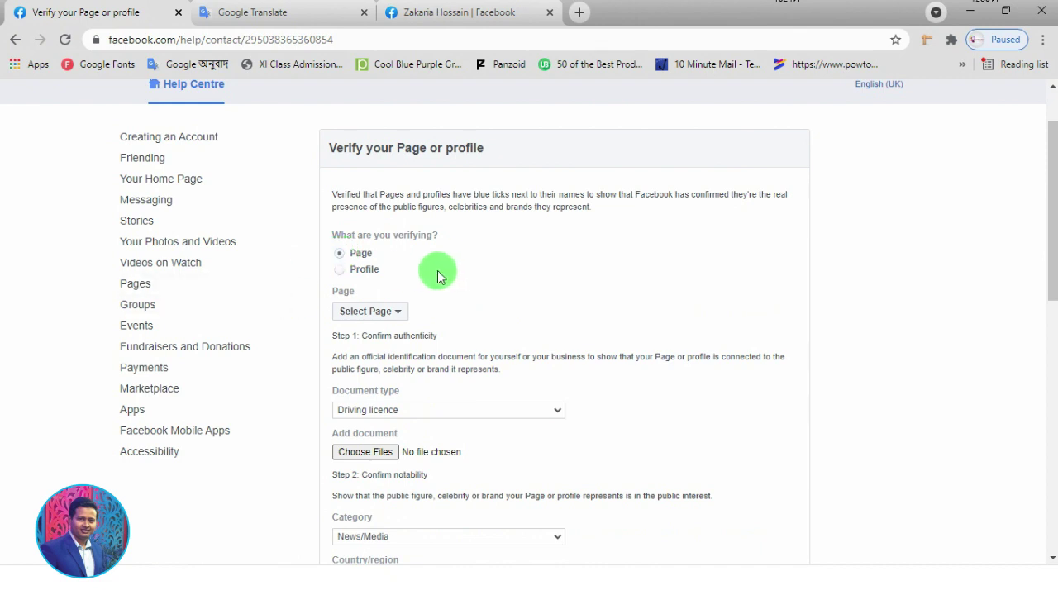
click(339, 272)
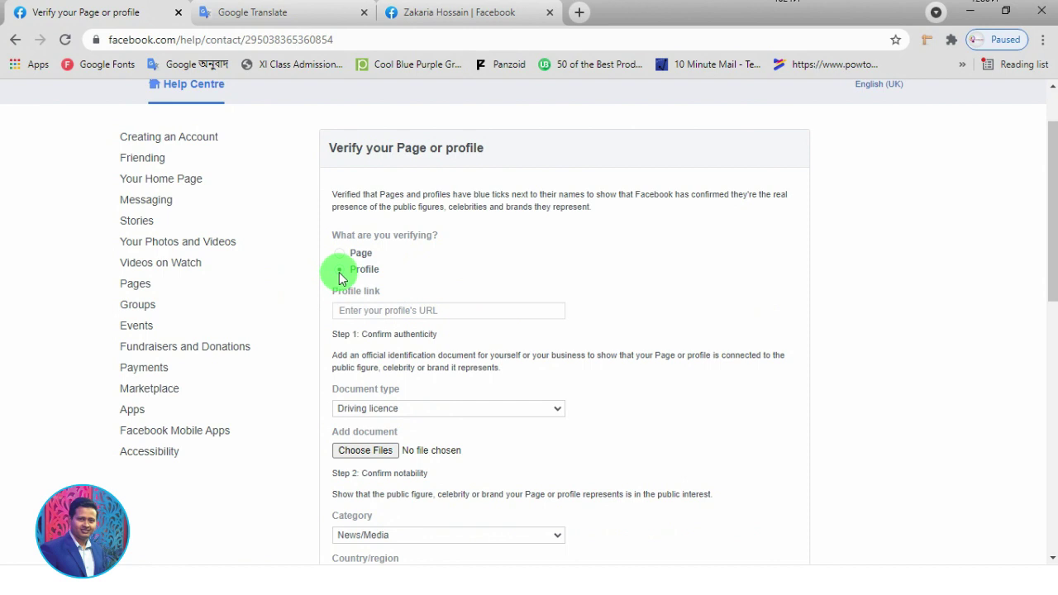
Step: Copy the full web address of the personal Facebook profile that is open in the other browser tab
scroll(342, 279, down, 1)
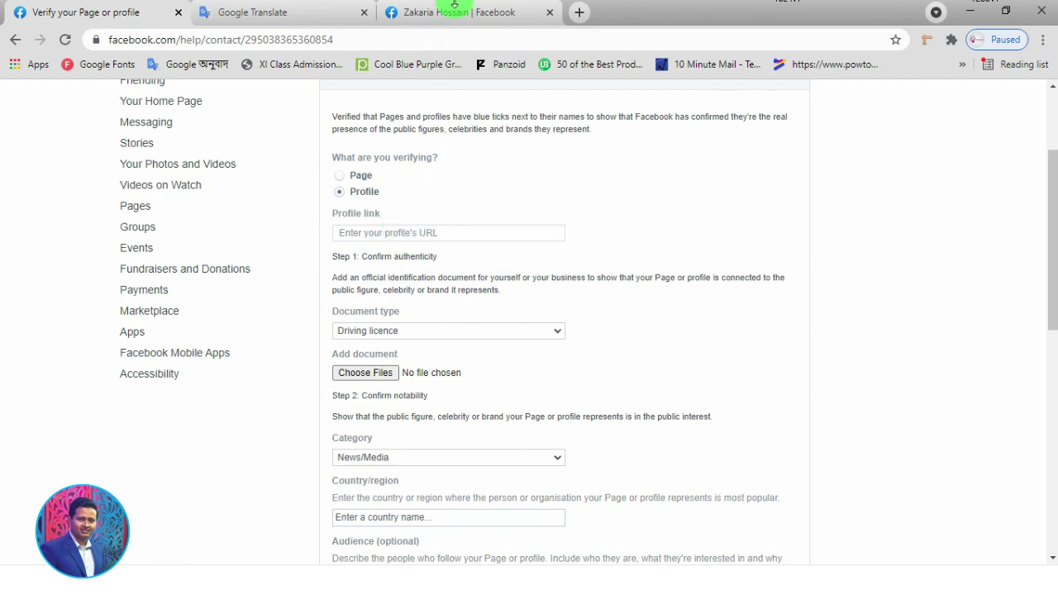
click(479, 12)
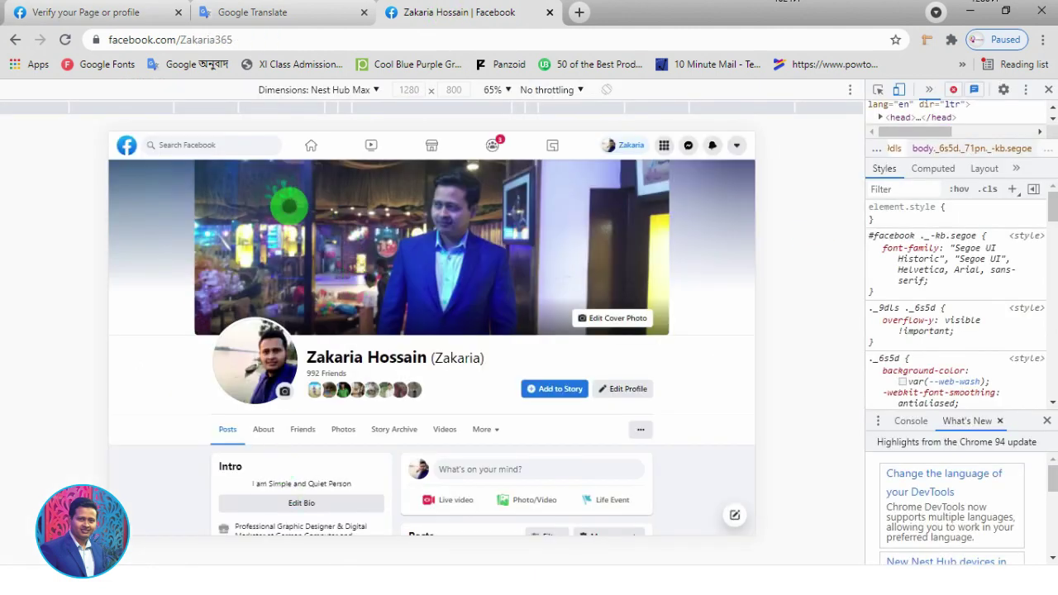
click(279, 39)
click(283, 39)
drag(314, 39, 95, 48)
key(ctrl+c)
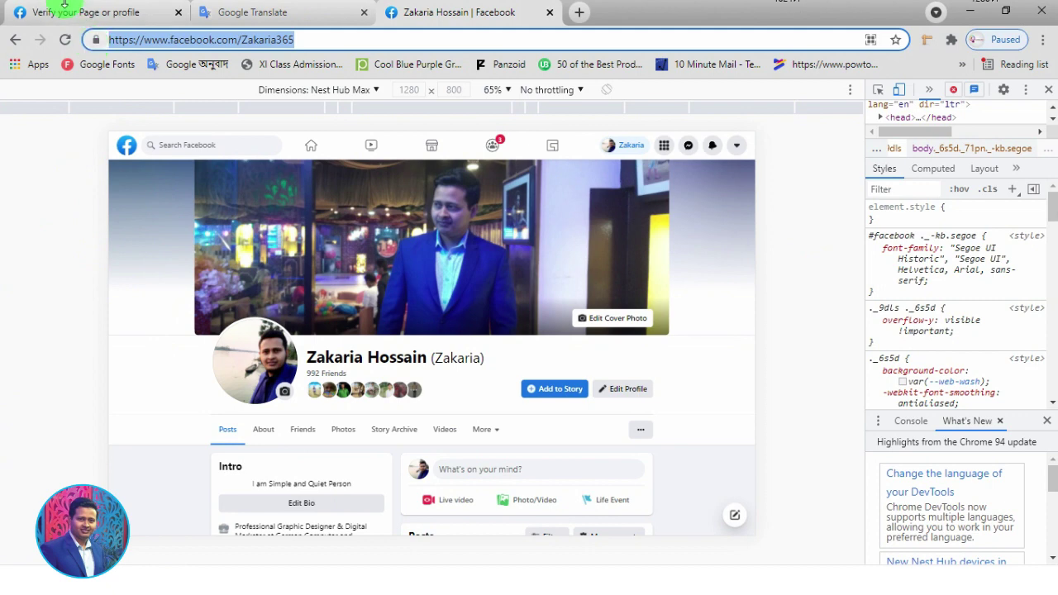
Step: Return to the verification form and paste the copied profile URL as the profile link
click(83, 12)
click(509, 233)
key(ctrl+v)
drag(508, 232, 312, 236)
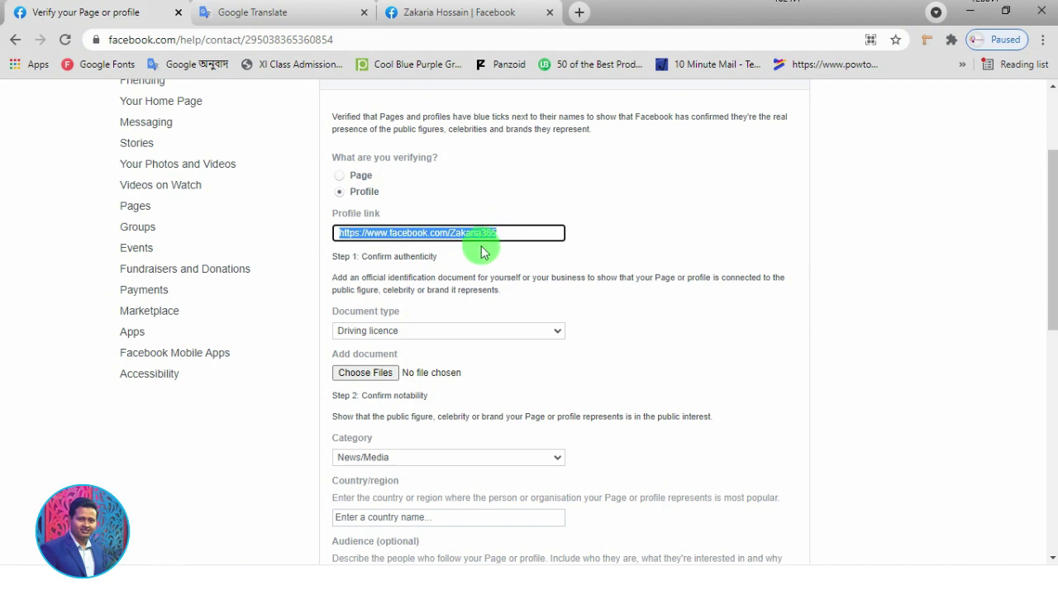
Step: Review the accepted document types and set the document type to National identification card
key(ctrl+plus)
key(ctrl+plus)
key(ctrl+plus)
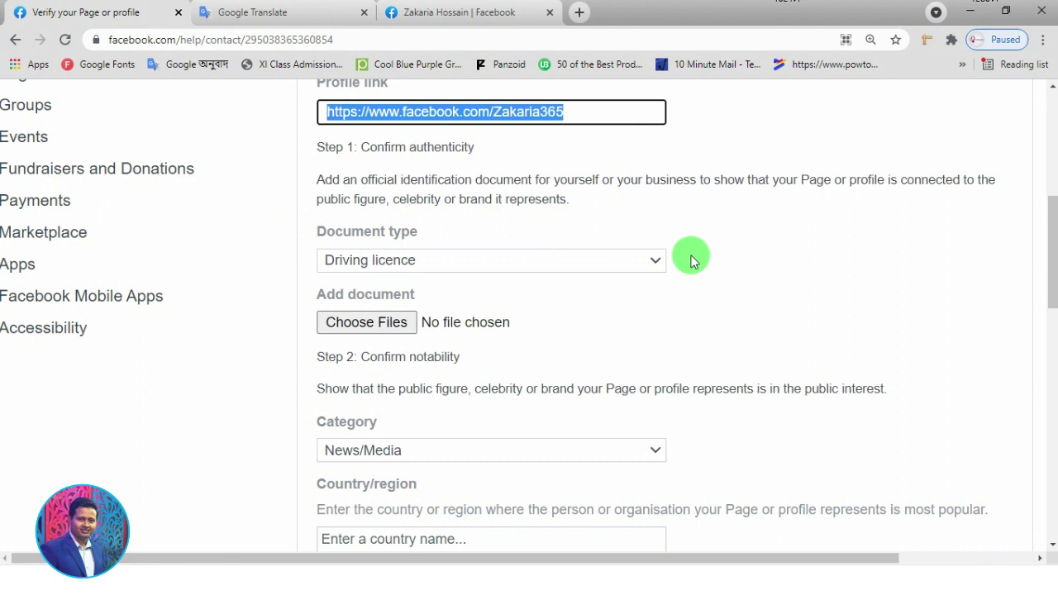
click(655, 263)
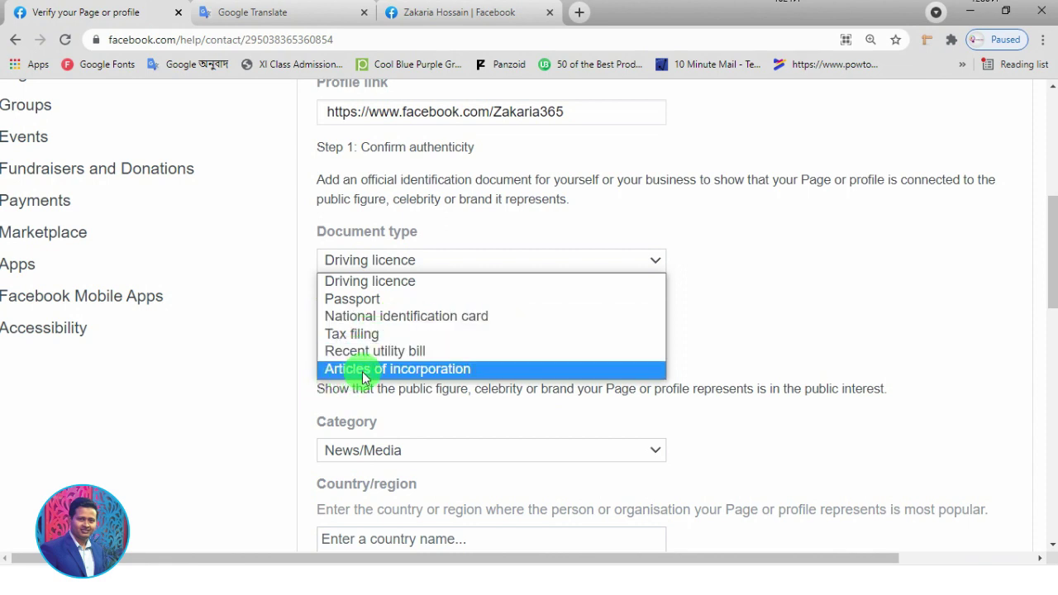
click(748, 297)
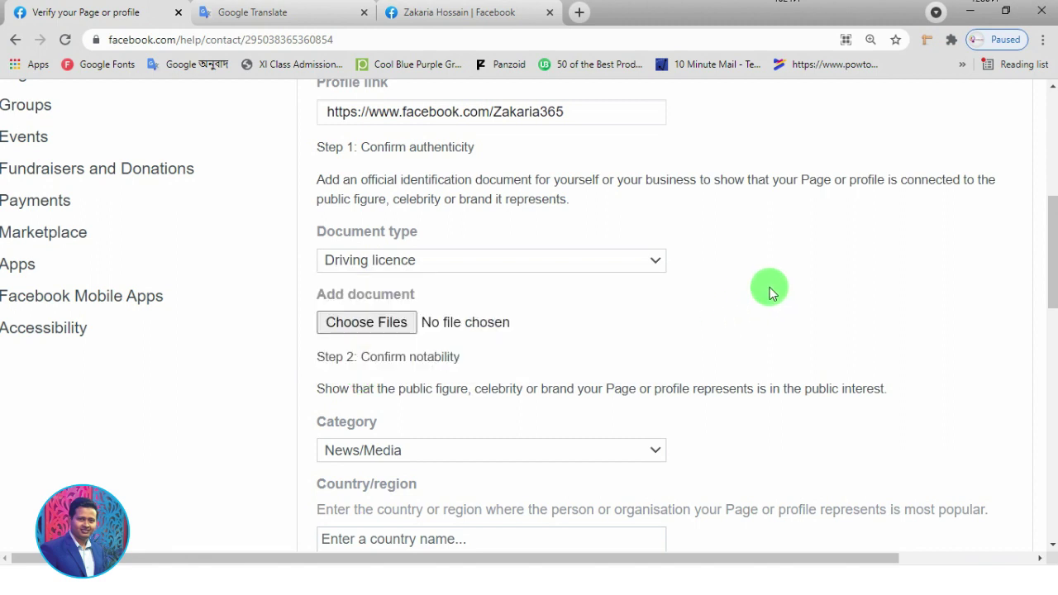
click(650, 263)
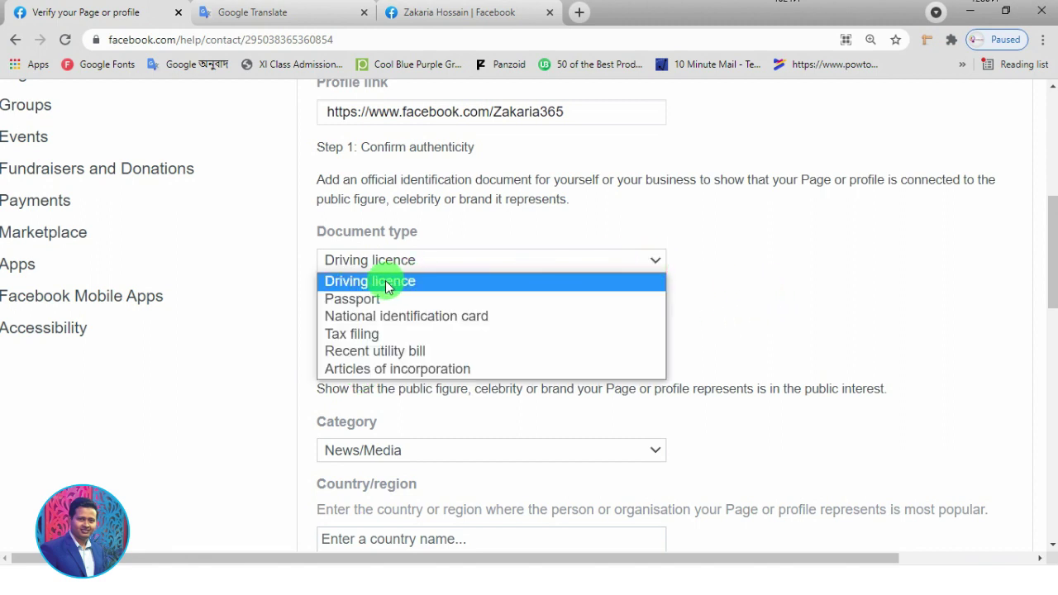
click(426, 316)
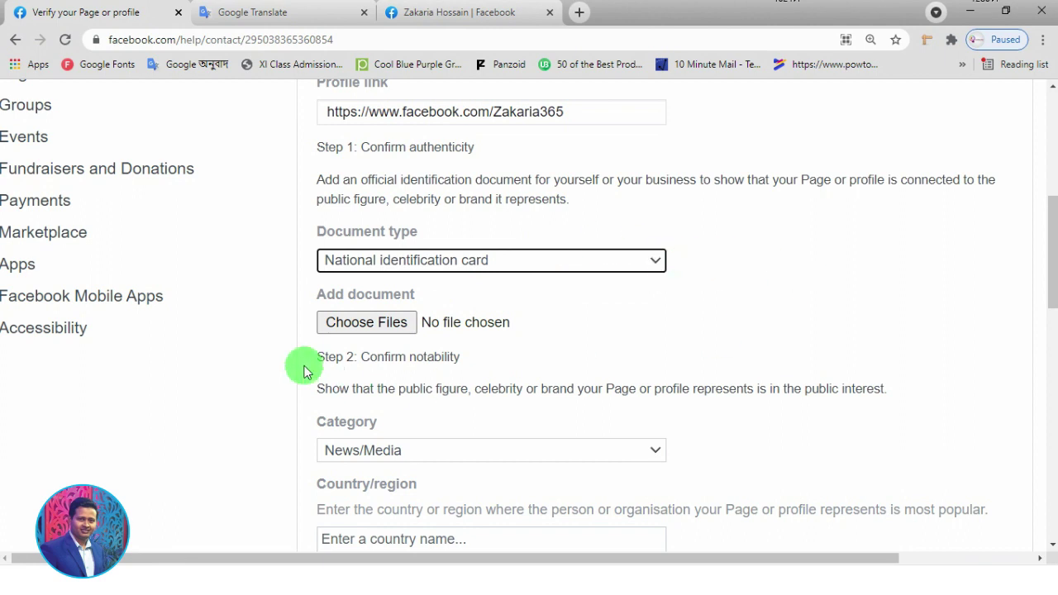
Step: Attach NID.pdf from the Project Work (F:) drive as the identification document
click(351, 327)
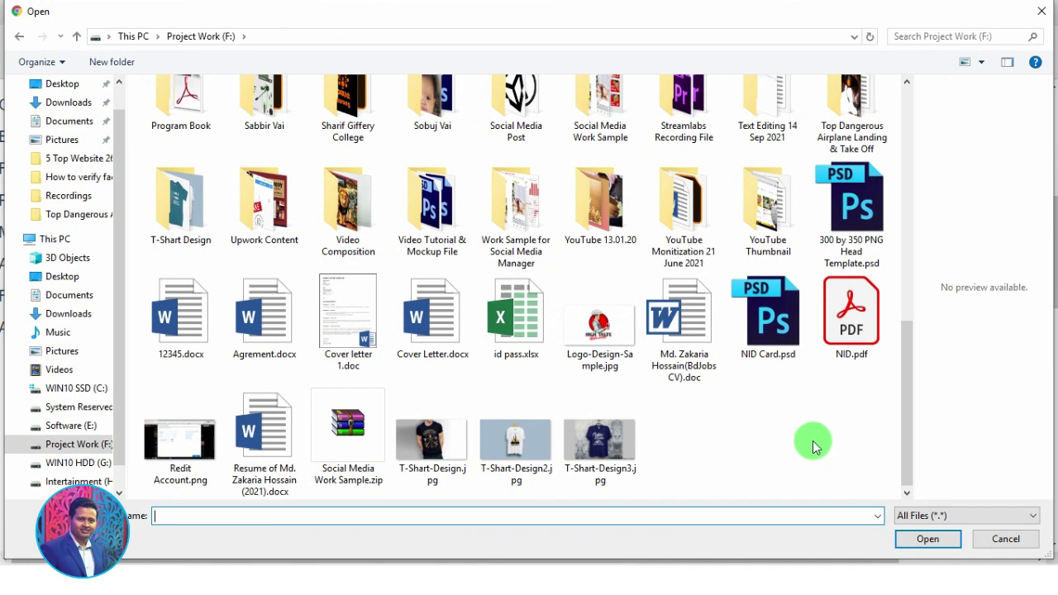
click(851, 314)
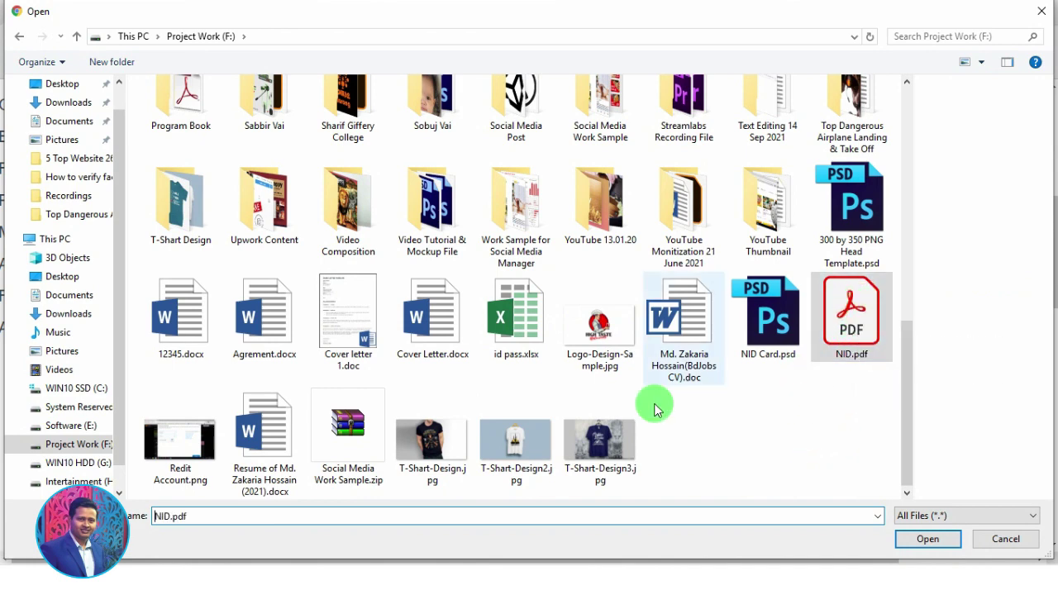
click(929, 539)
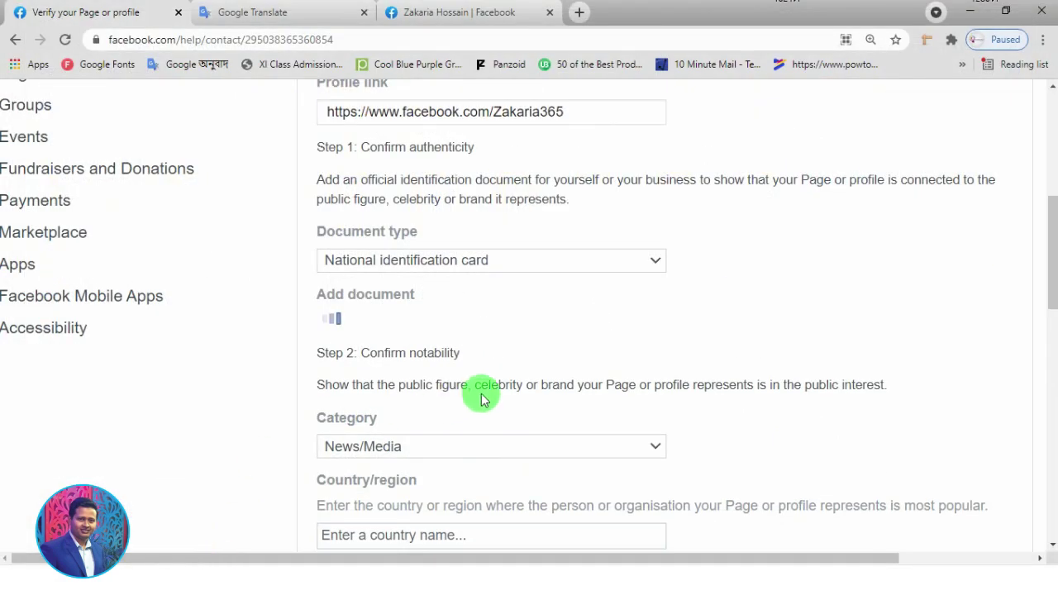
Step: Set the notability category of the profile to Other
scroll(477, 397, down, 1)
scroll(510, 301, down, 1)
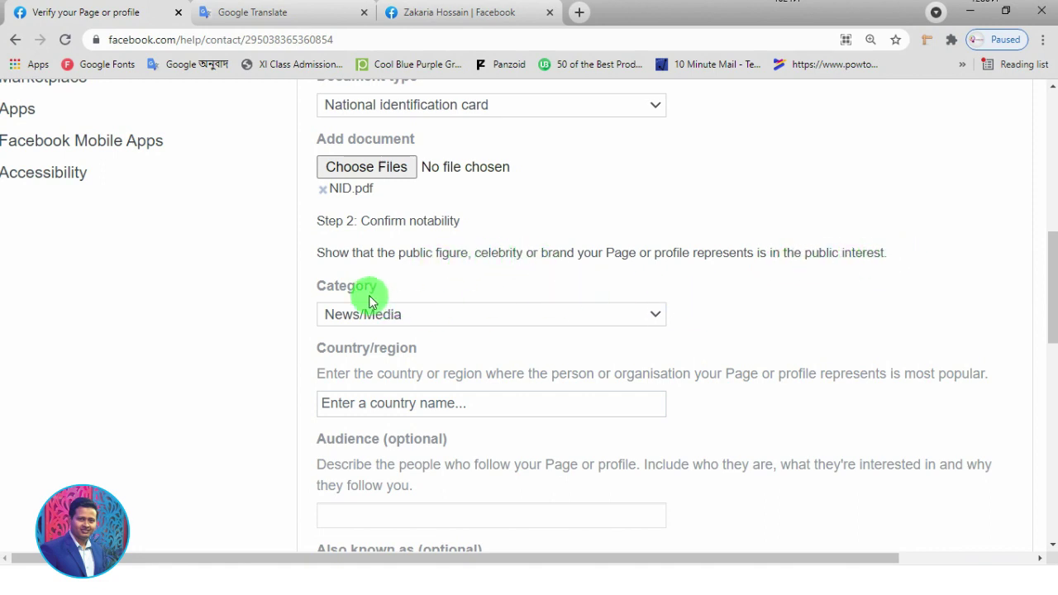
click(657, 318)
scroll(869, 251, down, 2)
click(653, 156)
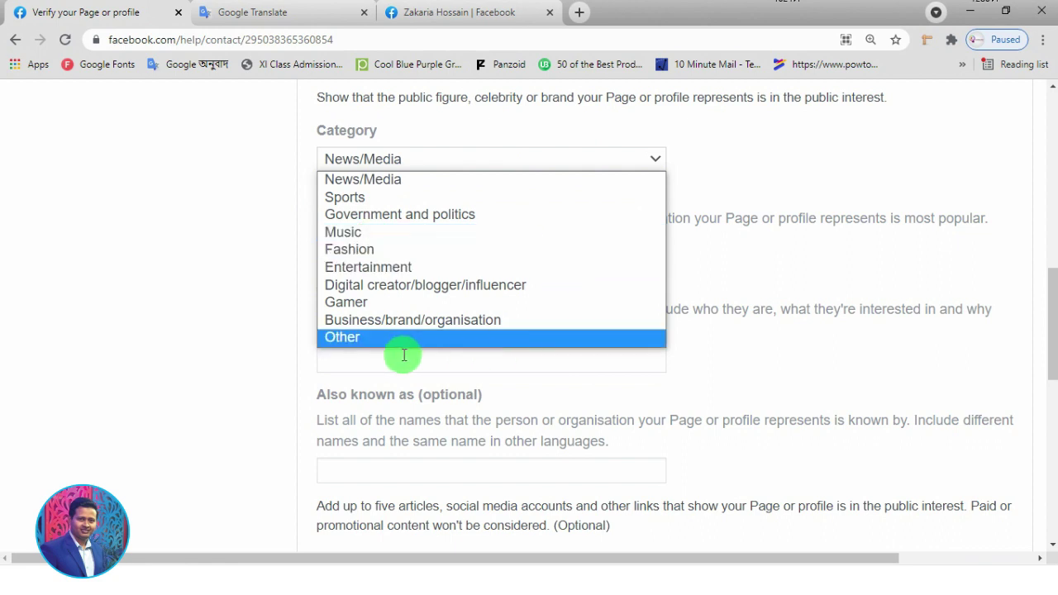
click(350, 342)
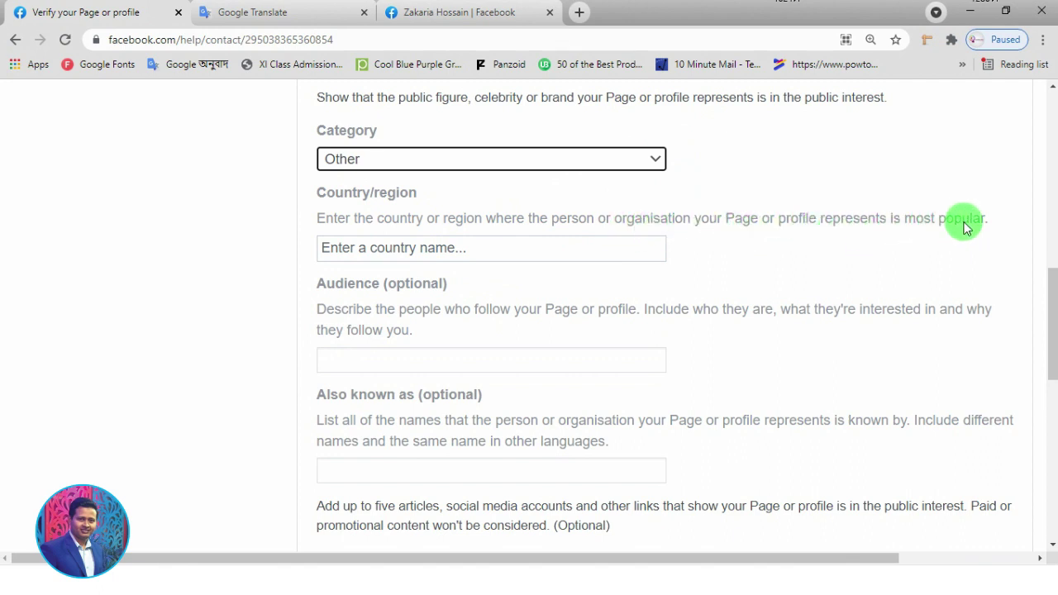
Step: Set the country/region where the profile is most popular to Bangladesh
click(473, 247)
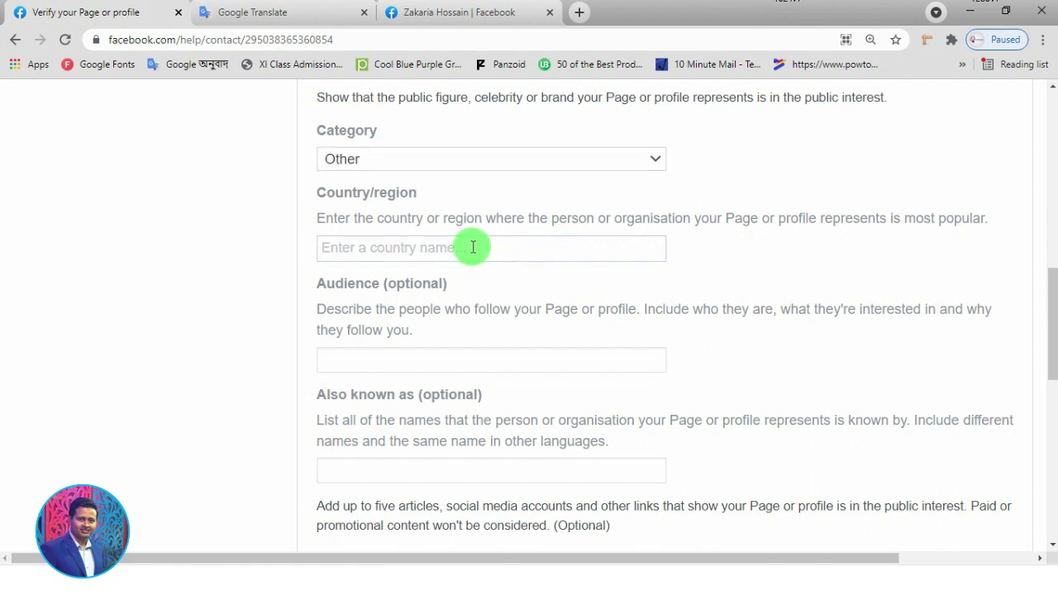
text(Bangladesh)
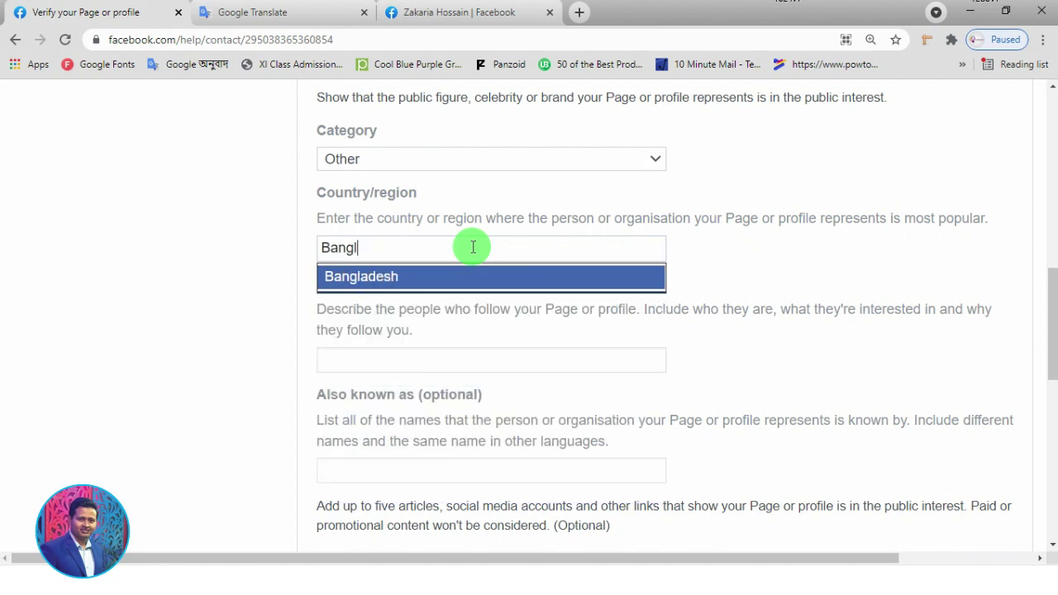
click(366, 277)
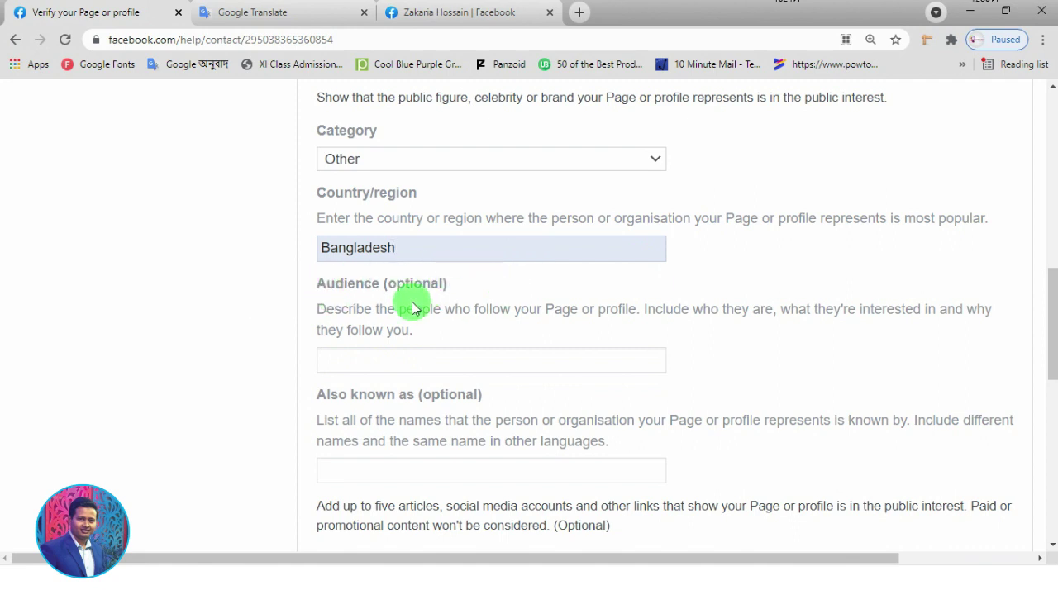
Step: Copy the whole English paragraph beginning "After Getting verification my audience can trust me" from Google Translate
key(Tab)
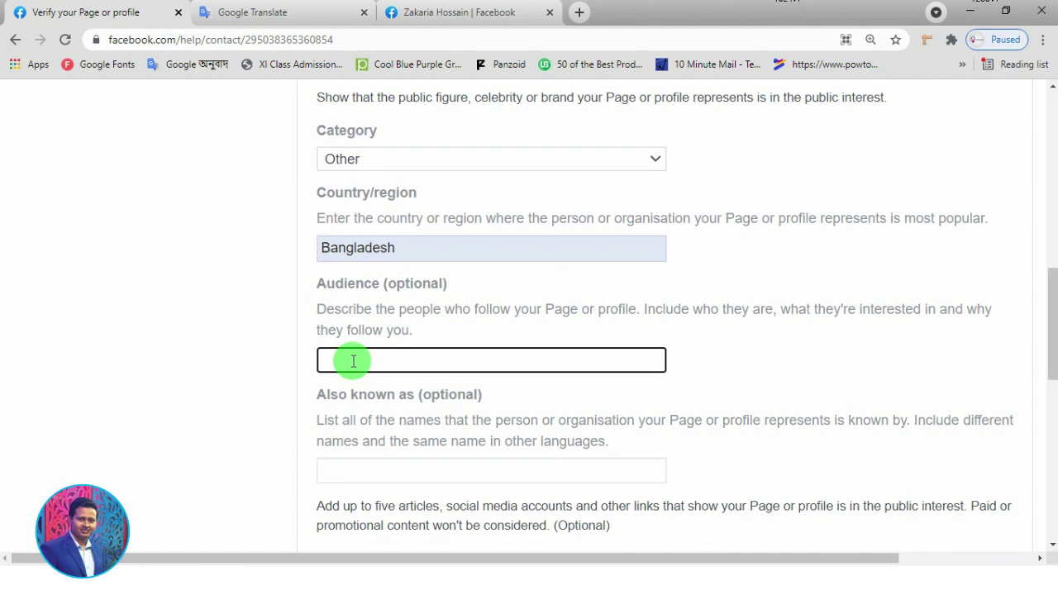
click(281, 13)
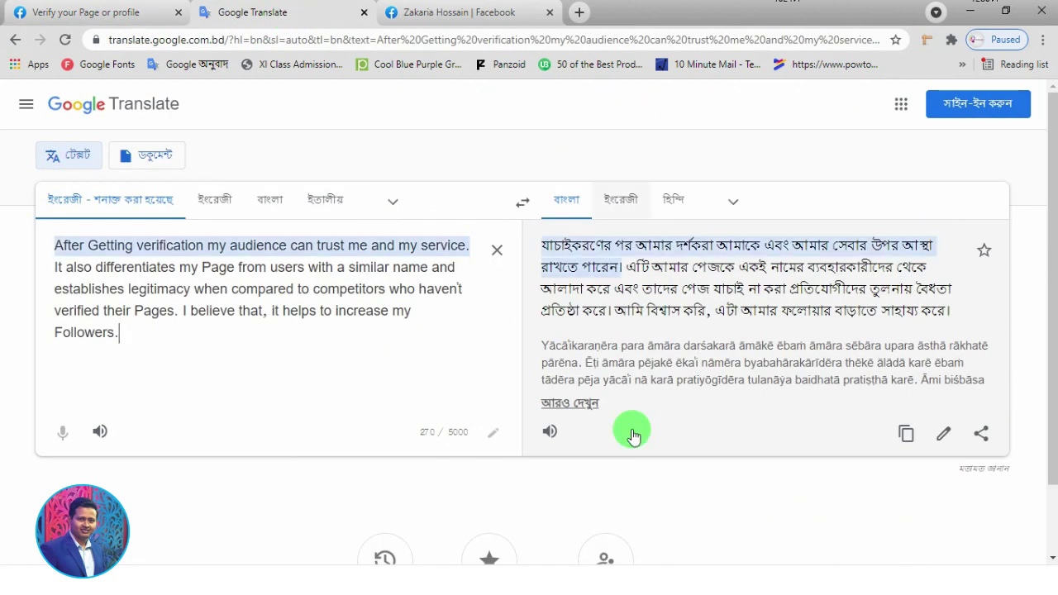
drag(141, 338, 52, 243)
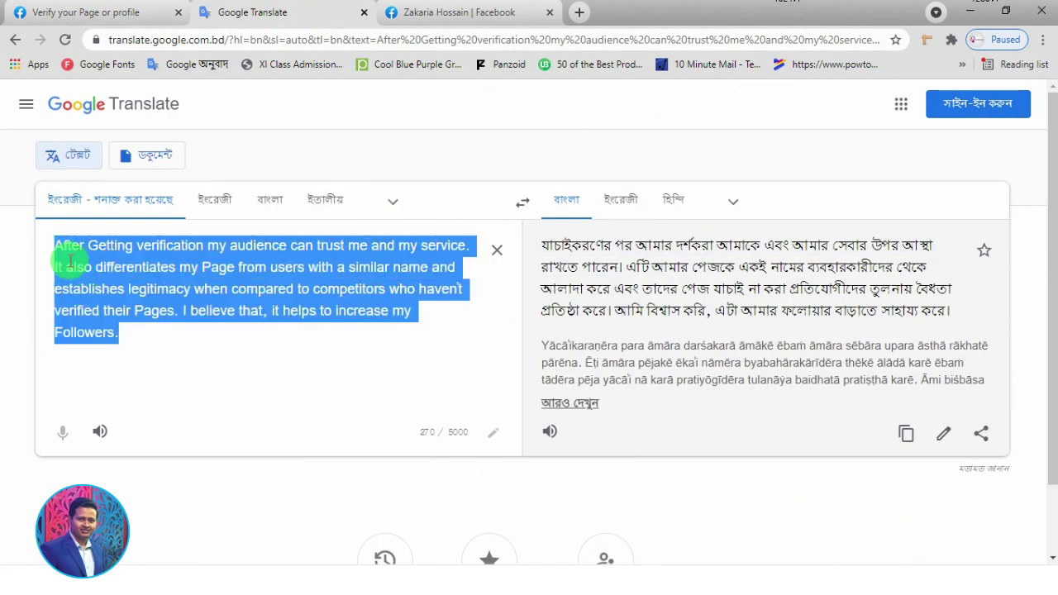
click(198, 363)
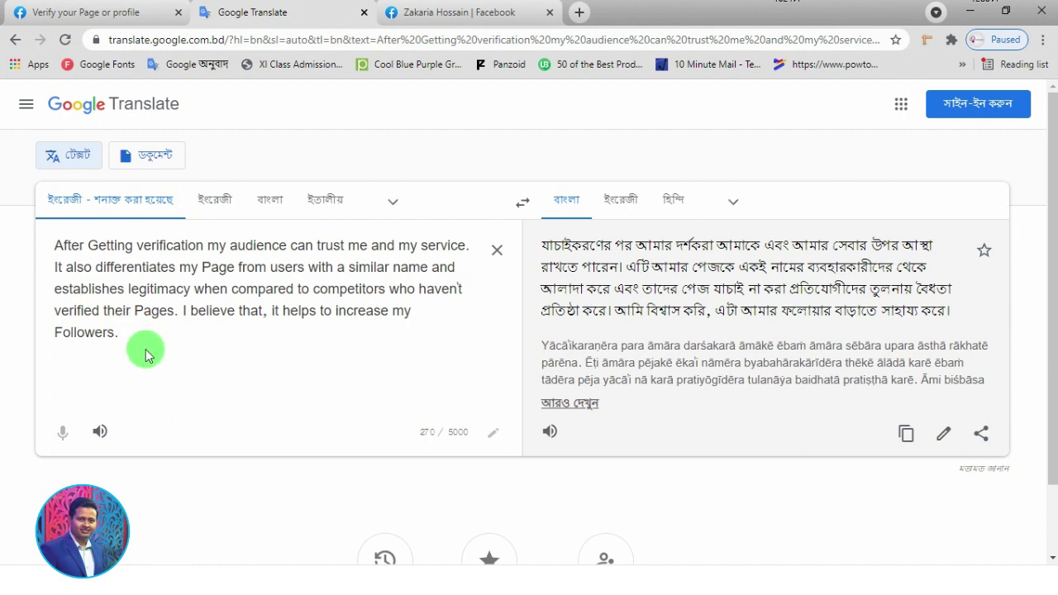
drag(135, 335, 52, 252)
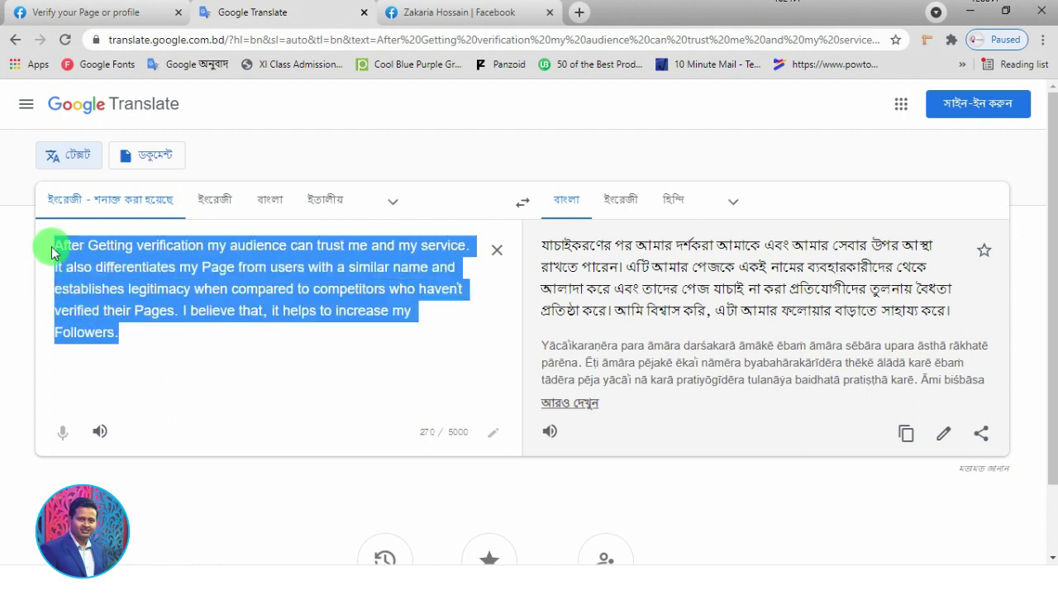
Step: Paste the copied paragraph into the form's optional Audience description
click(87, 14)
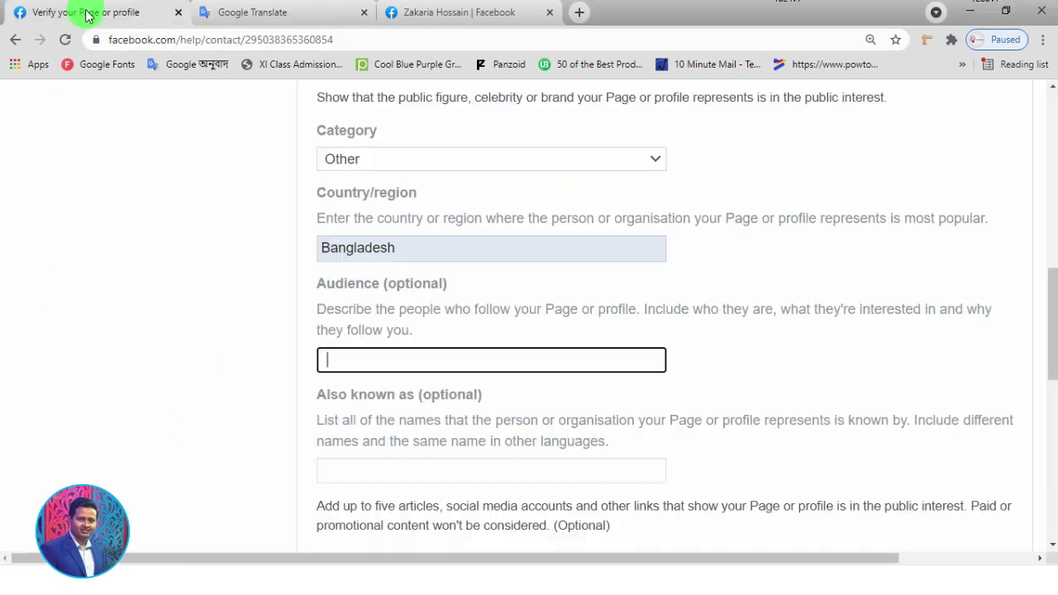
click(362, 355)
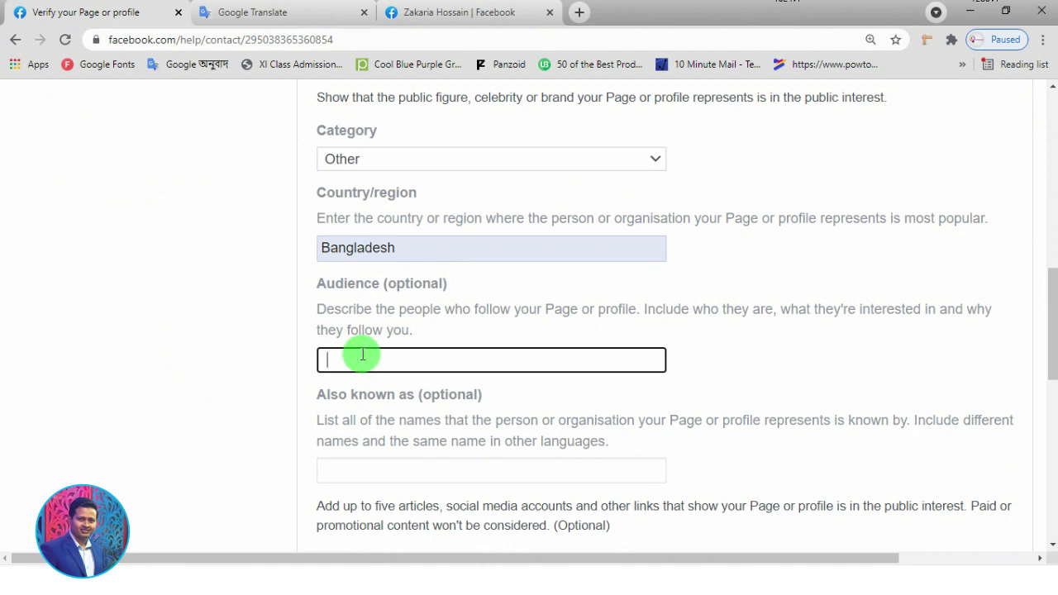
key(ctrl+v)
scroll(744, 352, down, 2)
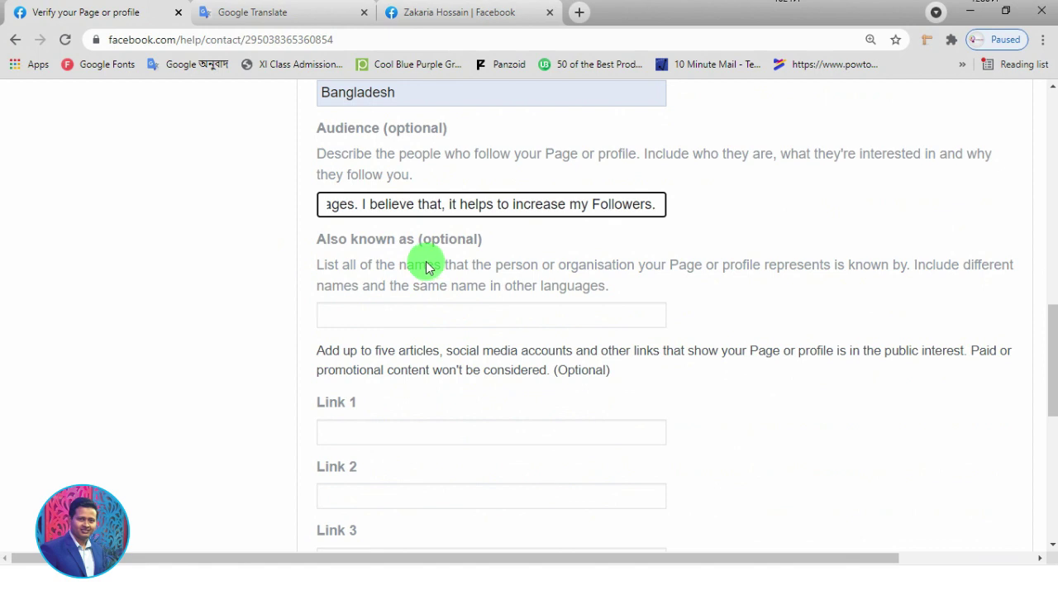
Step: Paste the copied audience paragraph into the form's optional Also known as field as well
key(Tab)
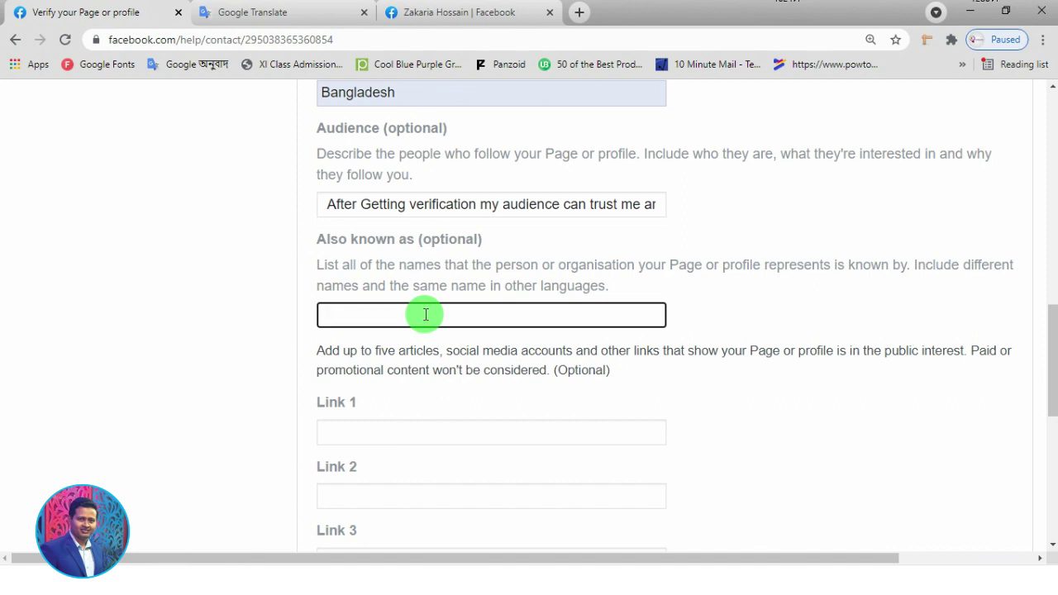
key(ctrl+v)
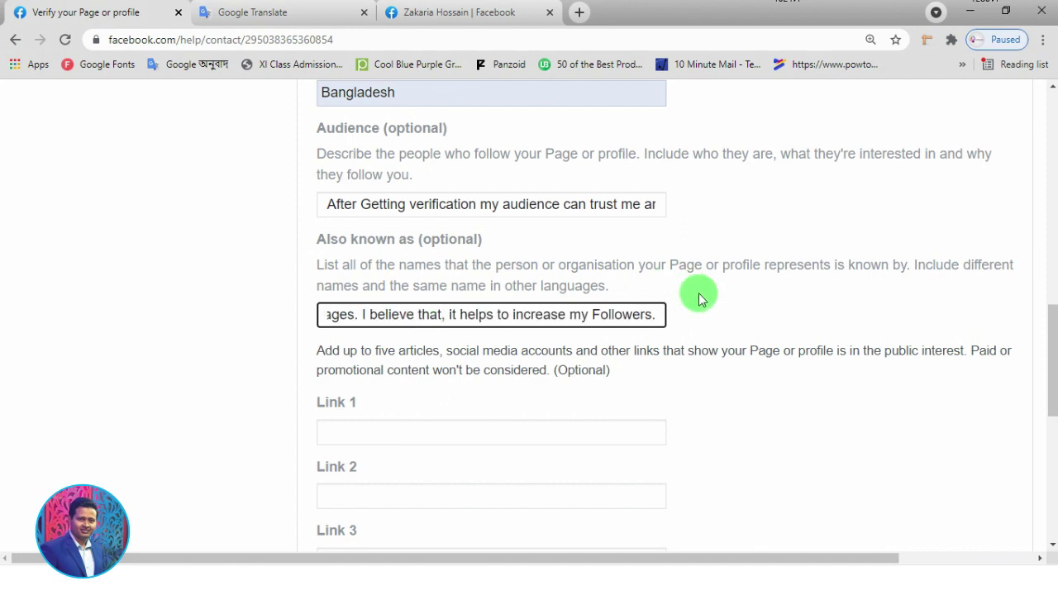
Step: Add the Twitter, LinkedIn and Pinterest profile URLs as Link 1, Link 2 and Link 3 of the form
scroll(710, 305, down, 1)
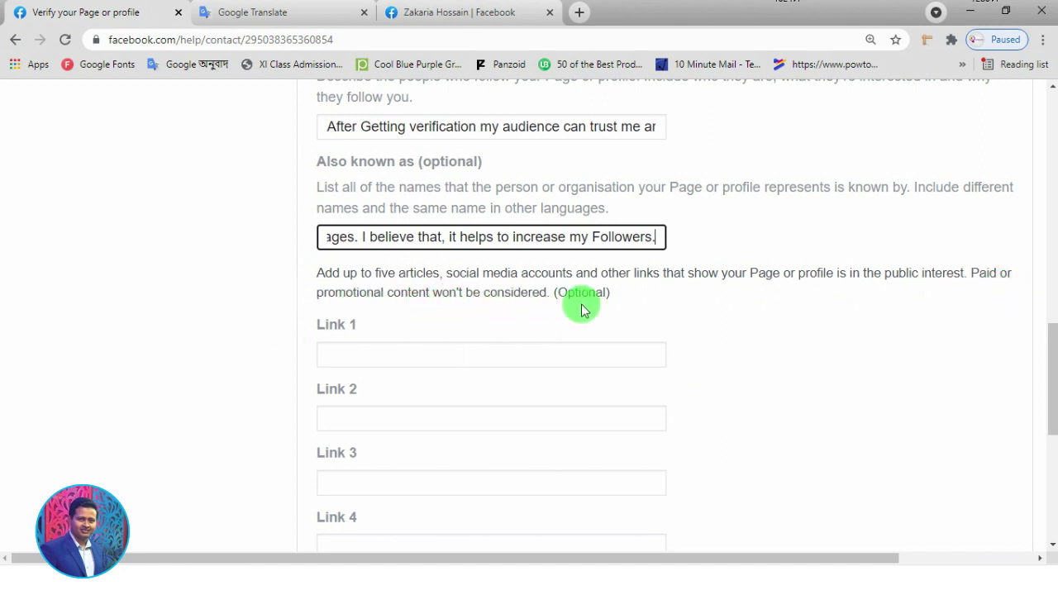
click(366, 354)
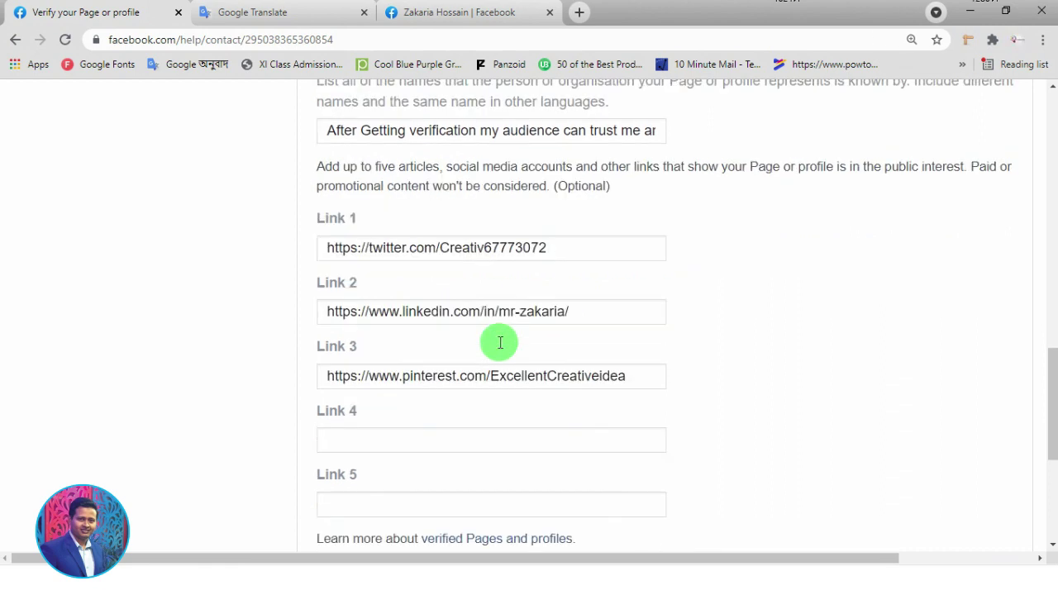
Step: Send the completed verification request, leaving Link 4 and Link 5 empty
scroll(537, 351, down, 3)
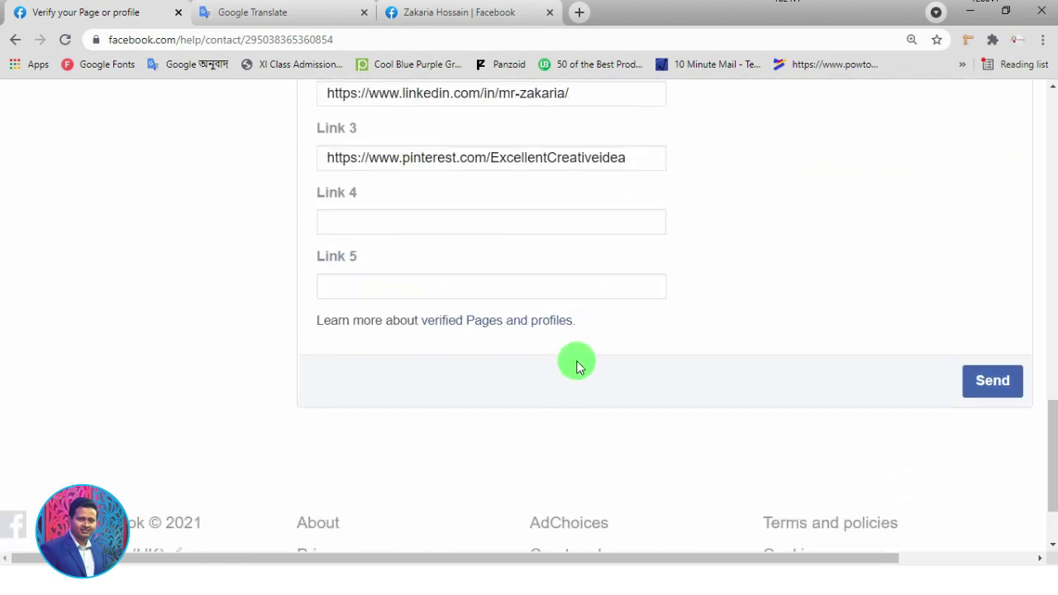
click(993, 382)
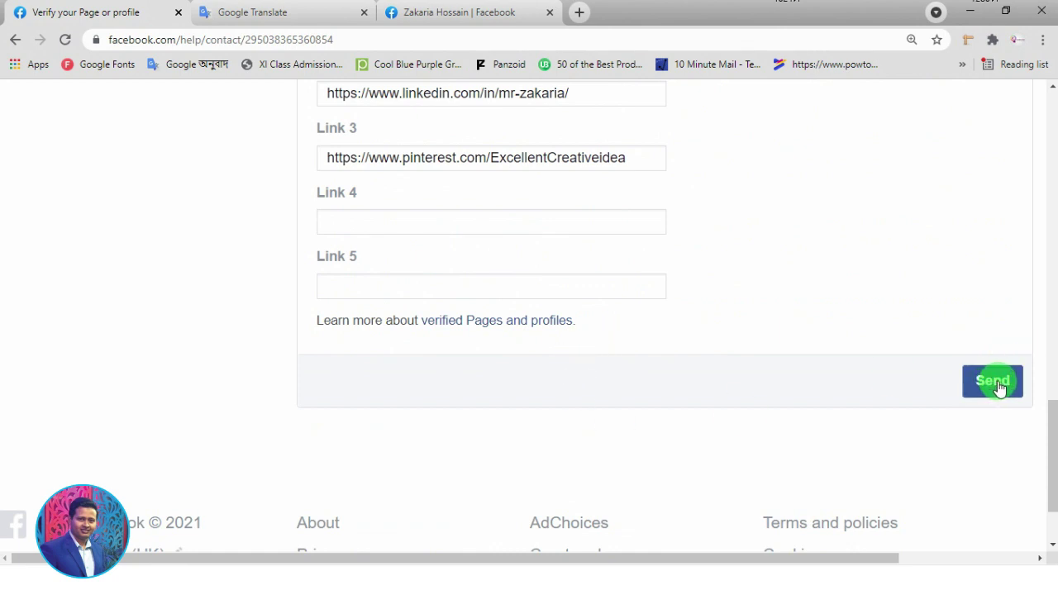
click(997, 385)
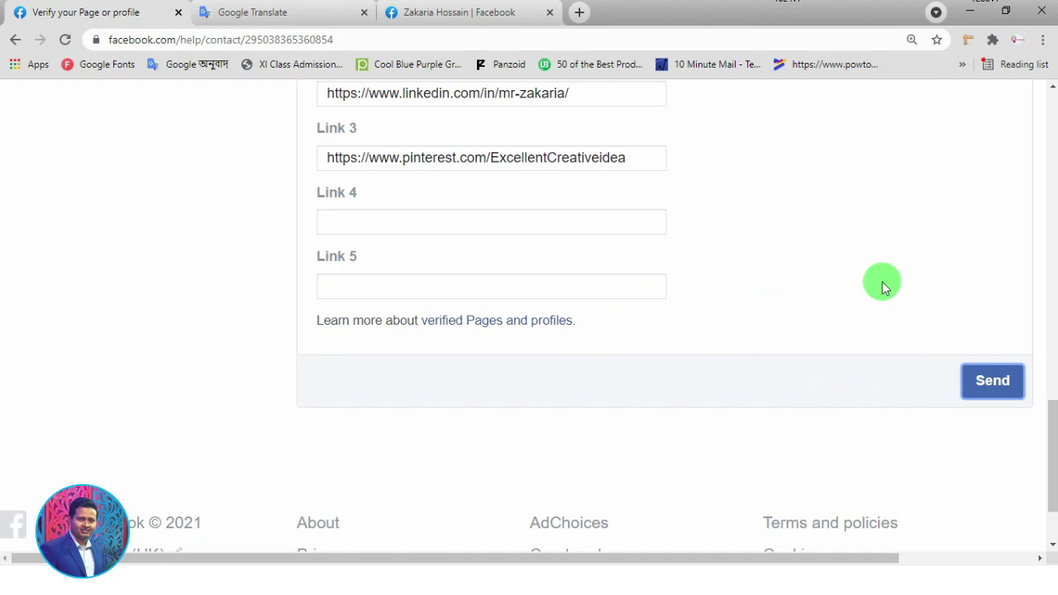
Step: Review the form's entries from the links back to the profile choice, and look over the personal Facebook profile page
scroll(847, 331, up, 1)
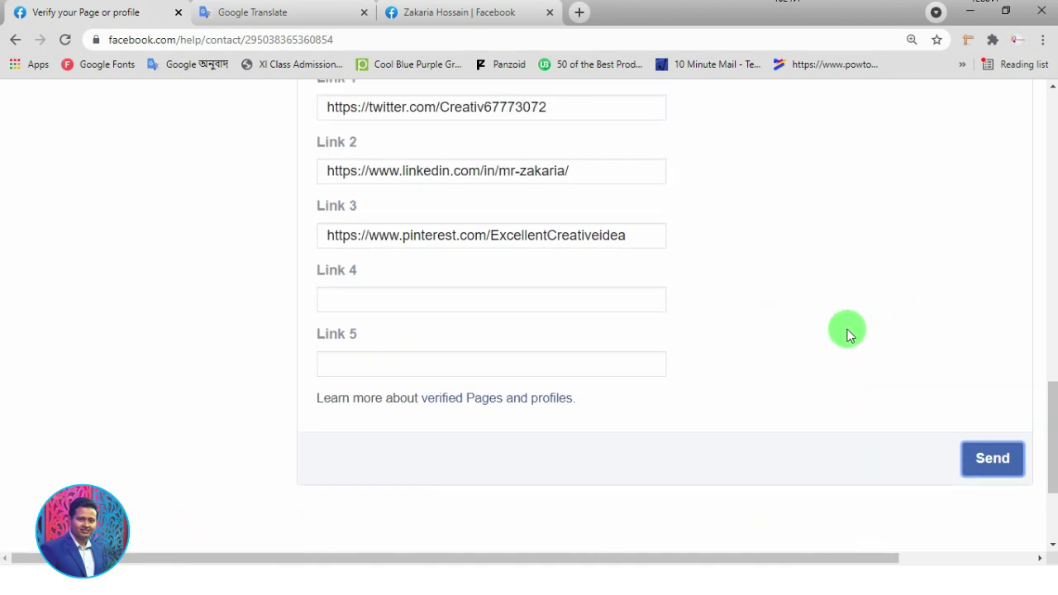
scroll(847, 331, up, 3)
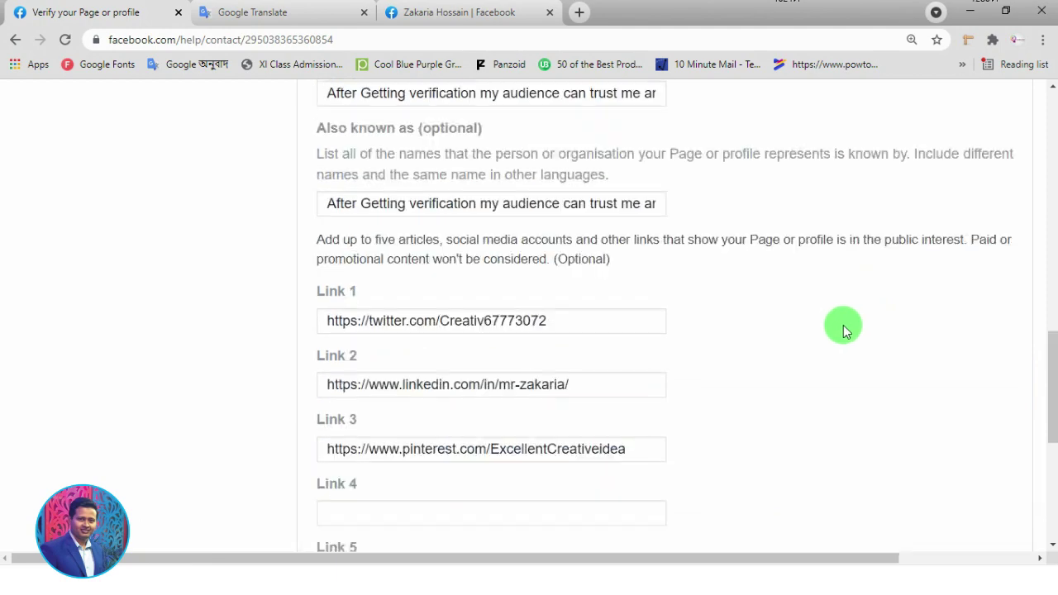
scroll(845, 331, up, 5)
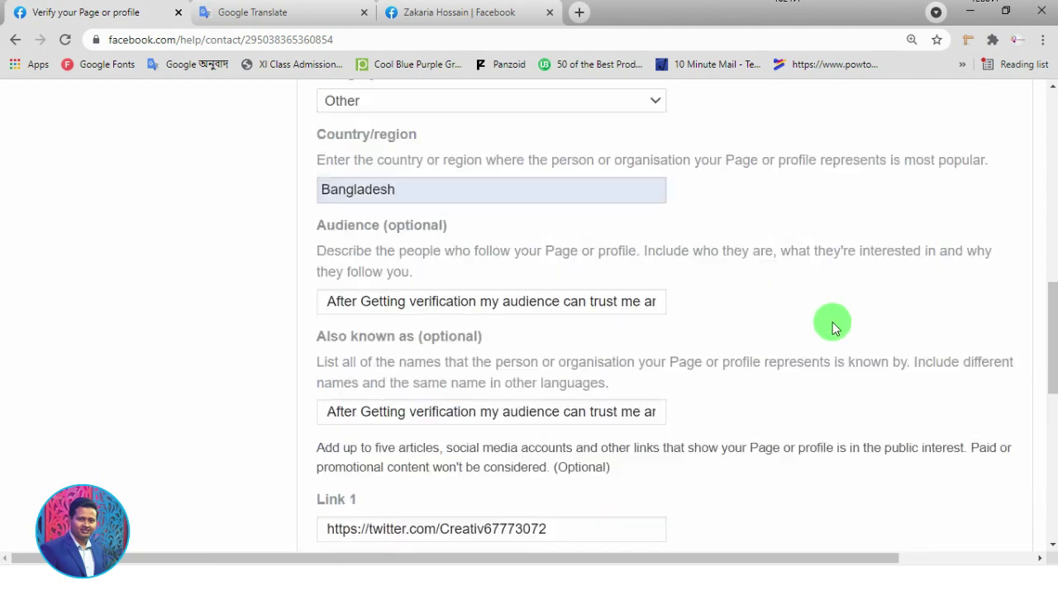
scroll(830, 327, up, 3)
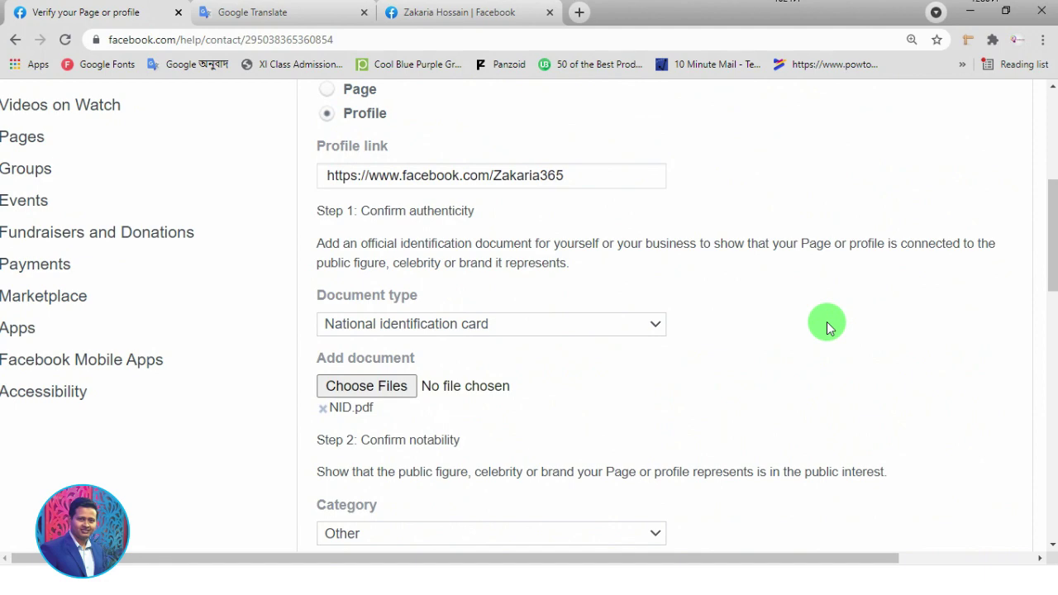
scroll(829, 327, up, 3)
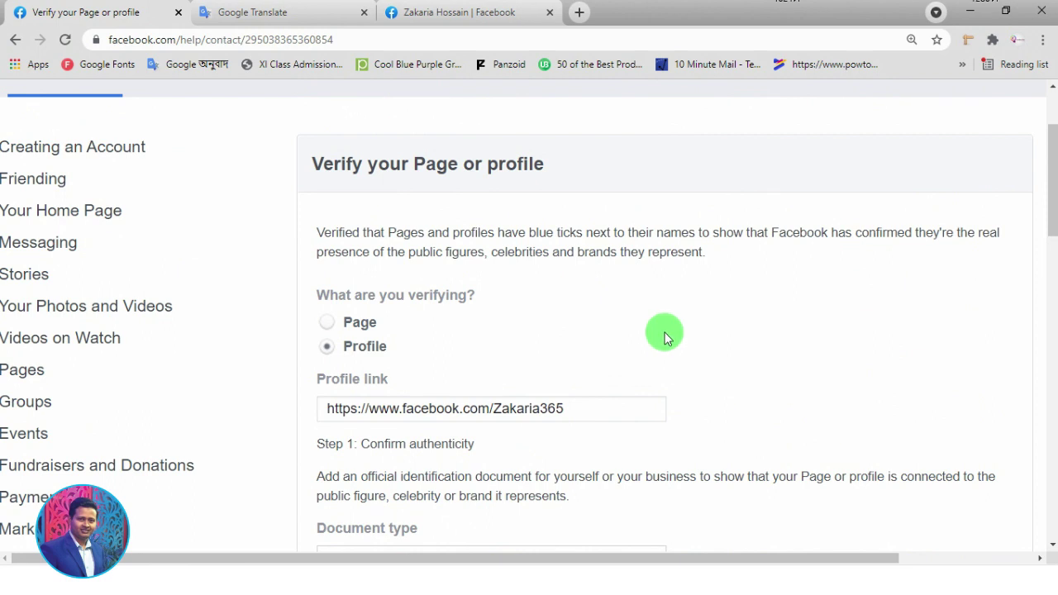
click(437, 11)
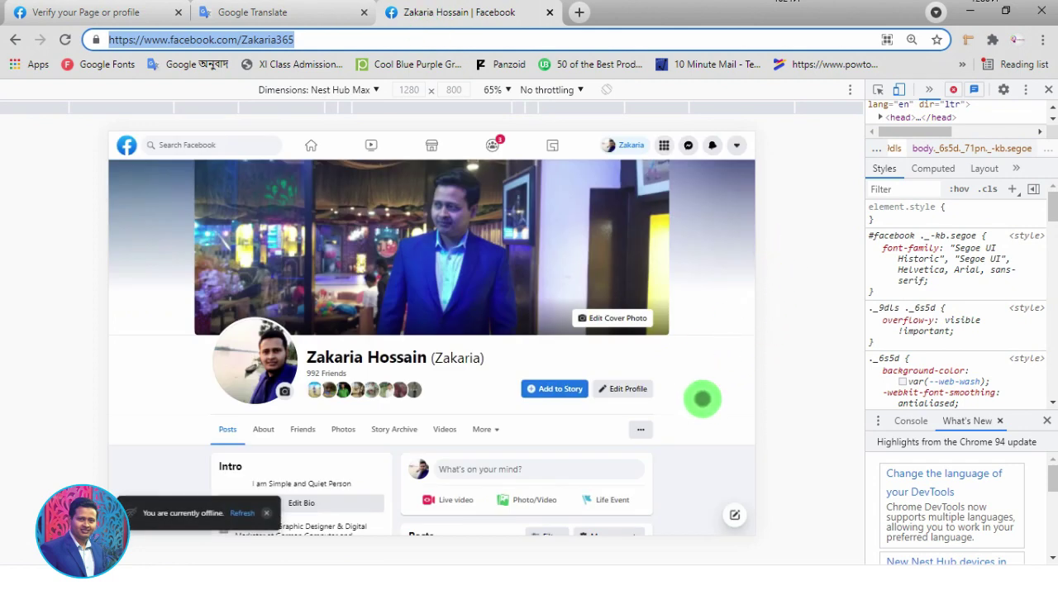
scroll(699, 405, down, 1)
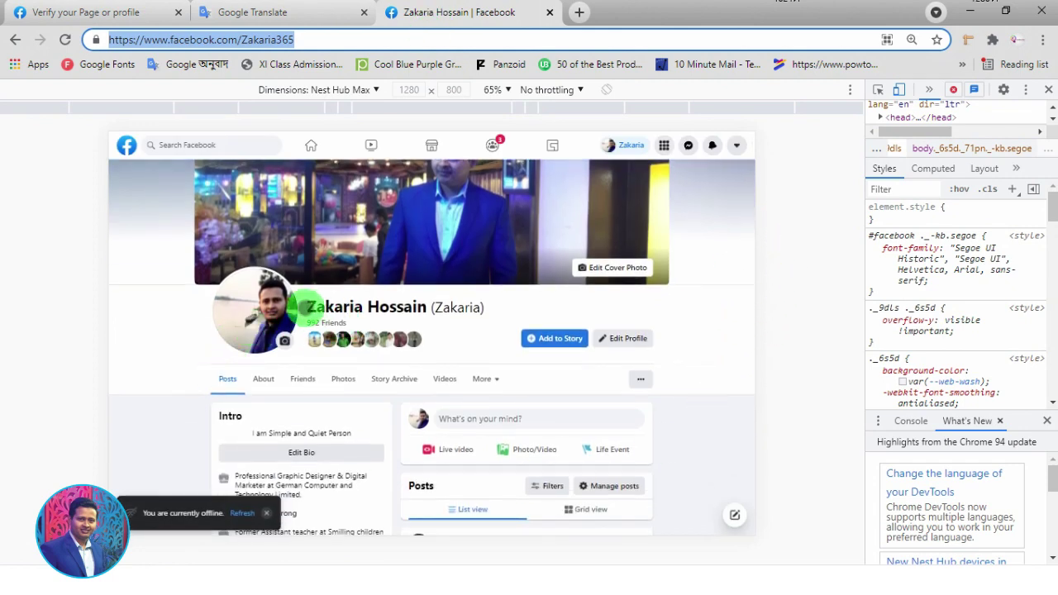